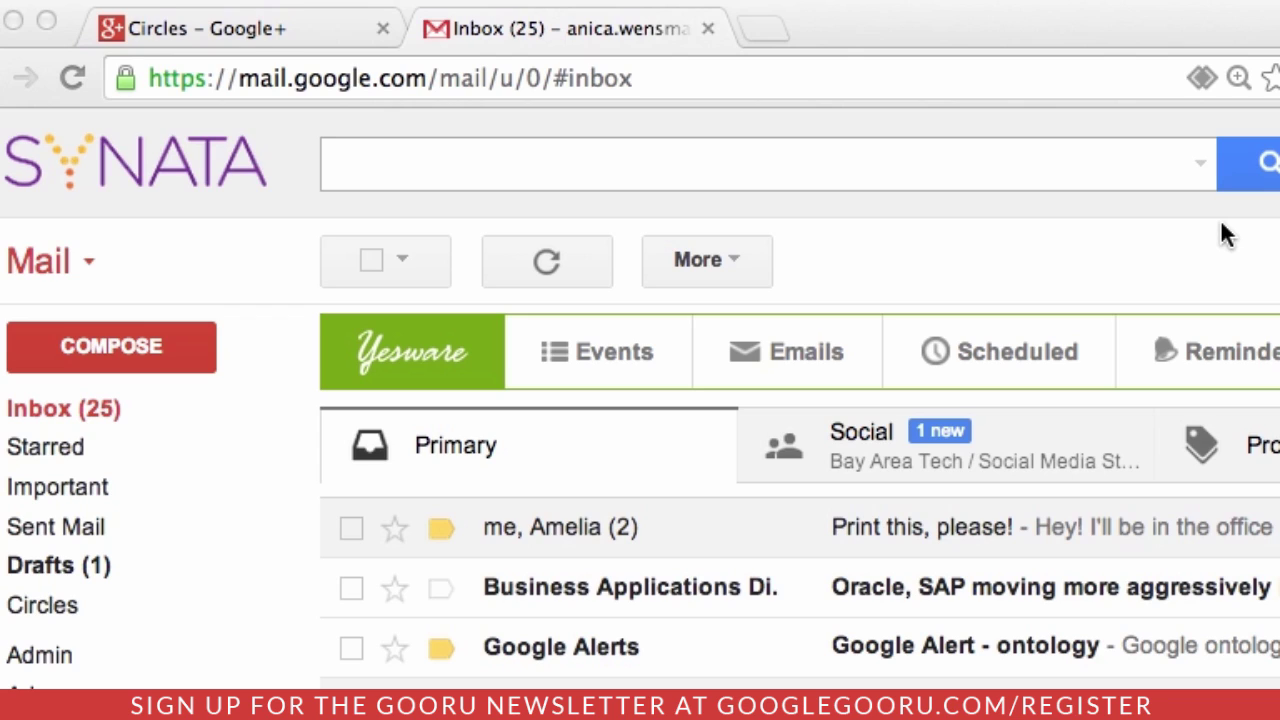
- Search Gmail with a to: query naming the contact's first name, listing mail sent to them
{"action": "left_click", "coordinate": [706, 165]}
{"action": "left_click", "coordinate": [707, 166]}
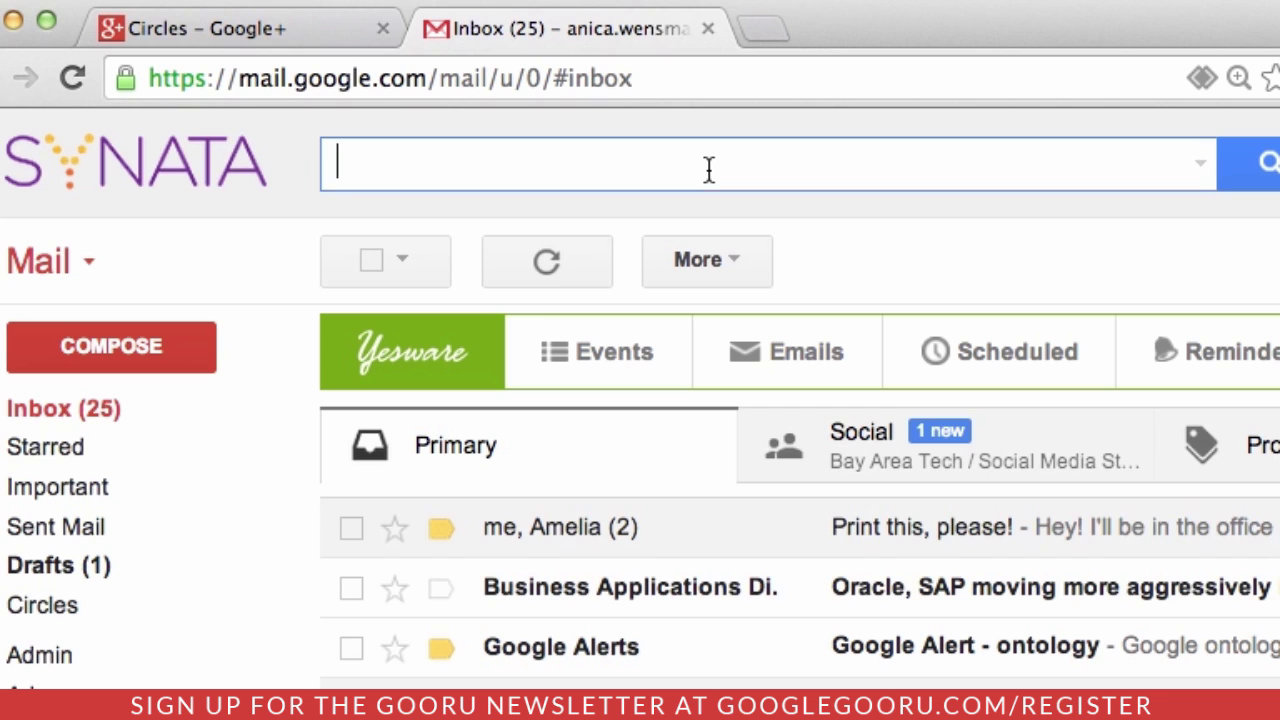
{"action": "type", "text": "from"}
{"action": "key", "text": "BackSpace"}
{"action": "key", "text": "BackSpace"}
{"action": "key", "text": "BackSpace"}
{"action": "key", "text": "BackSpace"}
{"action": "type", "text": "to"}
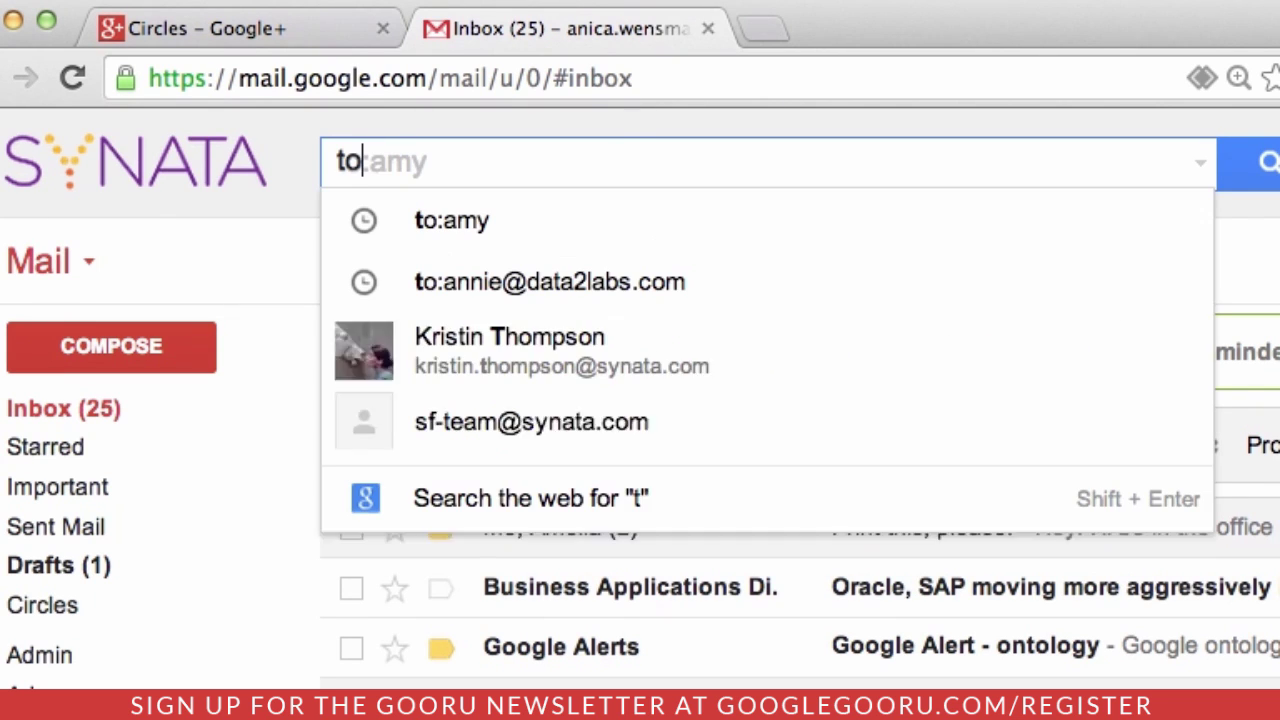
{"action": "type", "text": ":amy"}
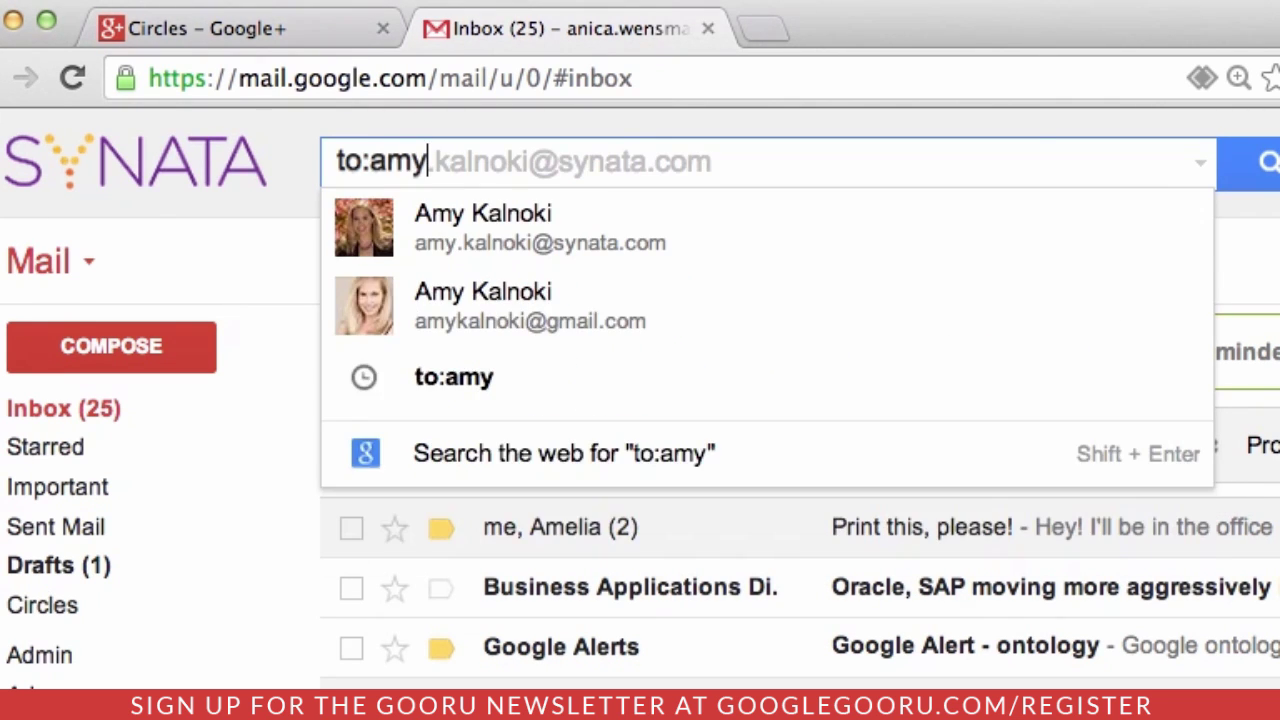
{"action": "key", "text": "Return"}
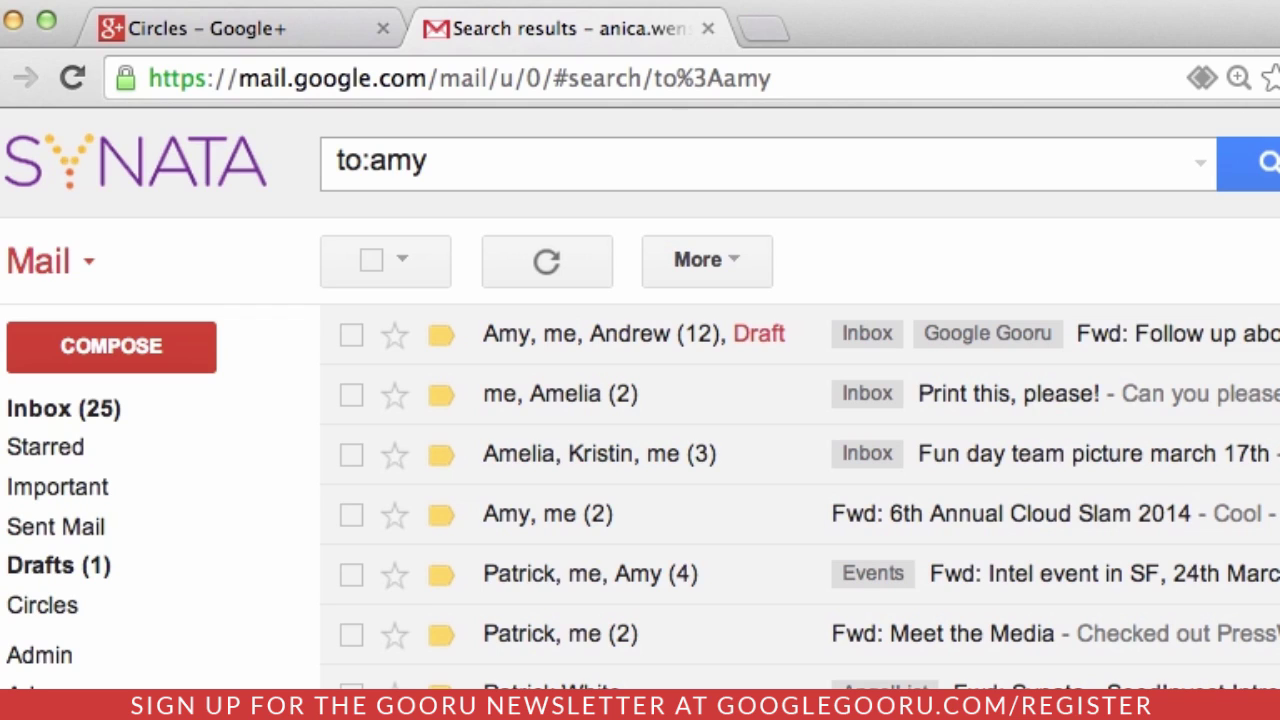
- Replace the sent-to query with OR, then ( ), and erase both to leave the search box empty
{"action": "triple_click", "coordinate": [619, 160]}
{"action": "type", "text": "OR"}
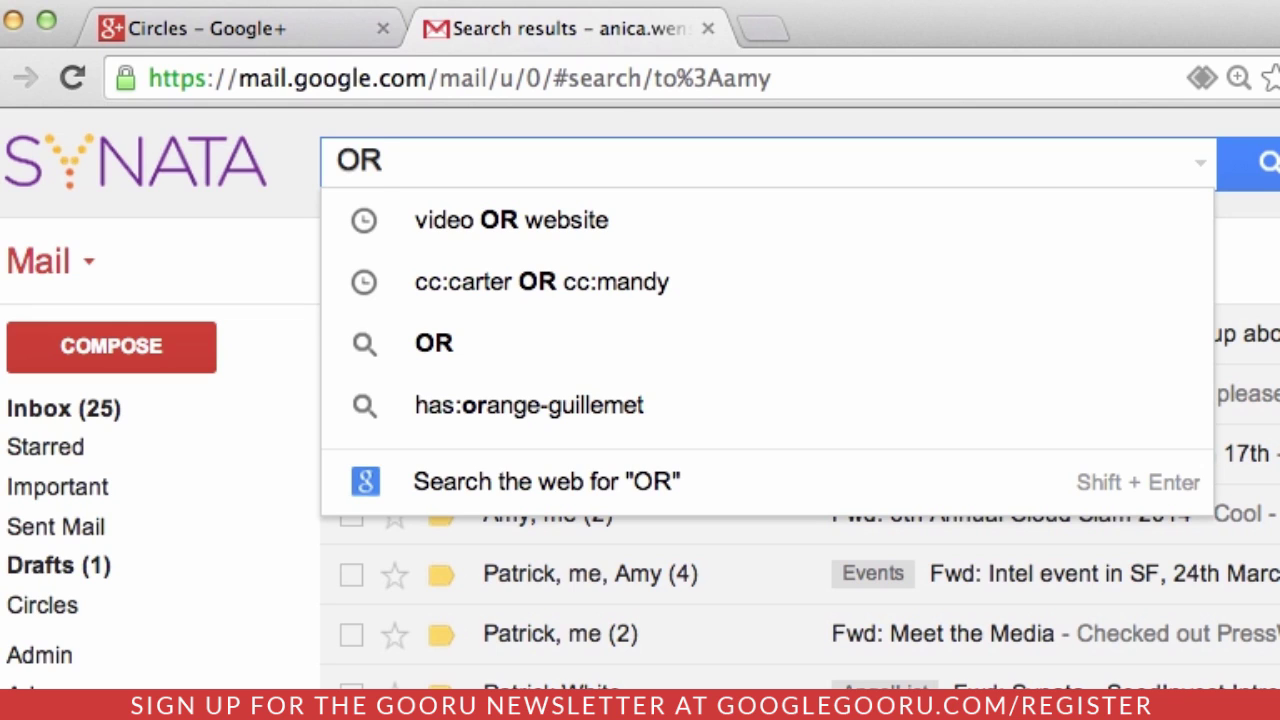
{"action": "key", "text": "BackSpace"}
{"action": "key", "text": "BackSpace"}
{"action": "type", "text": "( )"}
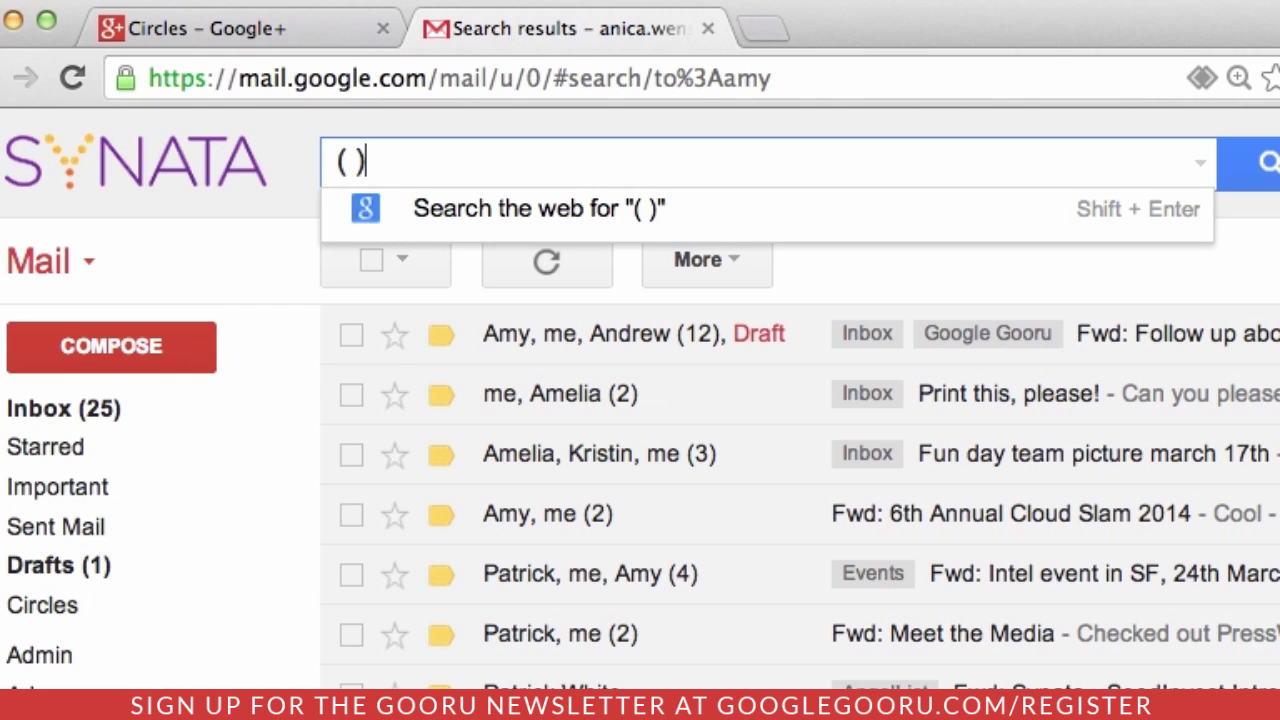
{"action": "key", "text": "BackSpace"}
{"action": "key", "text": "BackSpace"}
{"action": "key", "text": "BackSpace"}
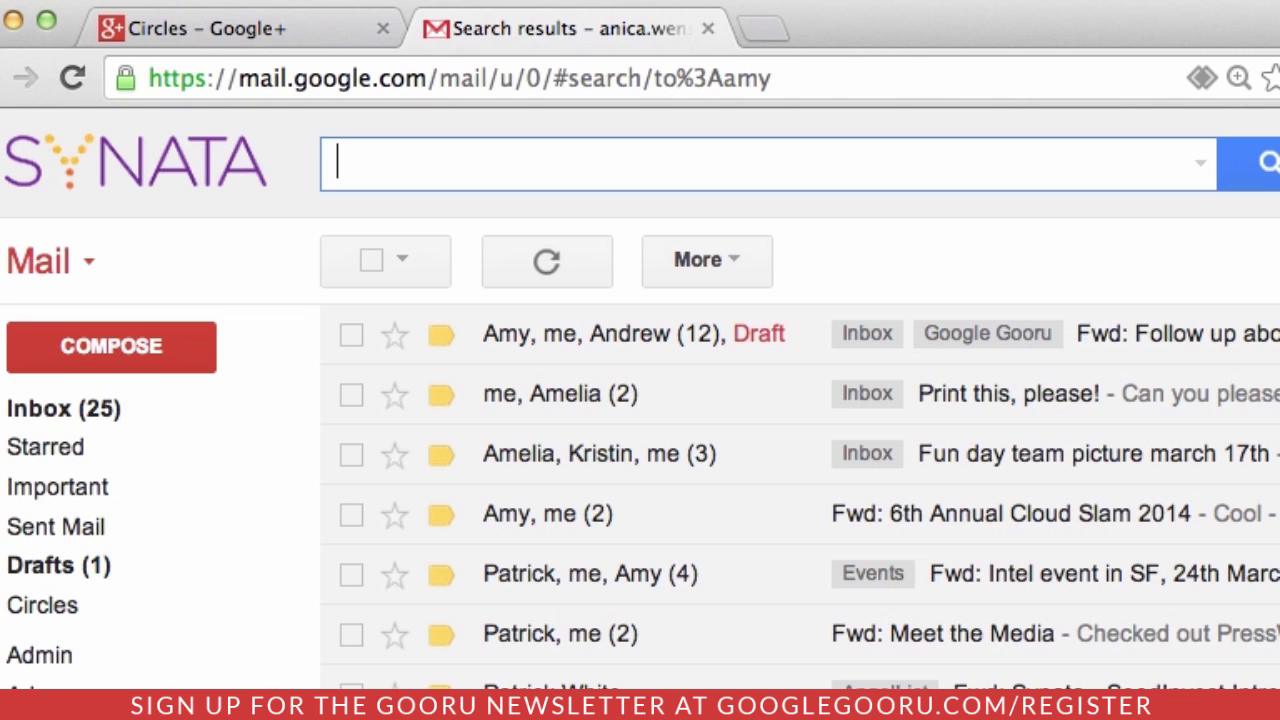
- Search is:starred (video OR website) to list starred mail mentioning video or website
{"action": "type", "text": "starred"}
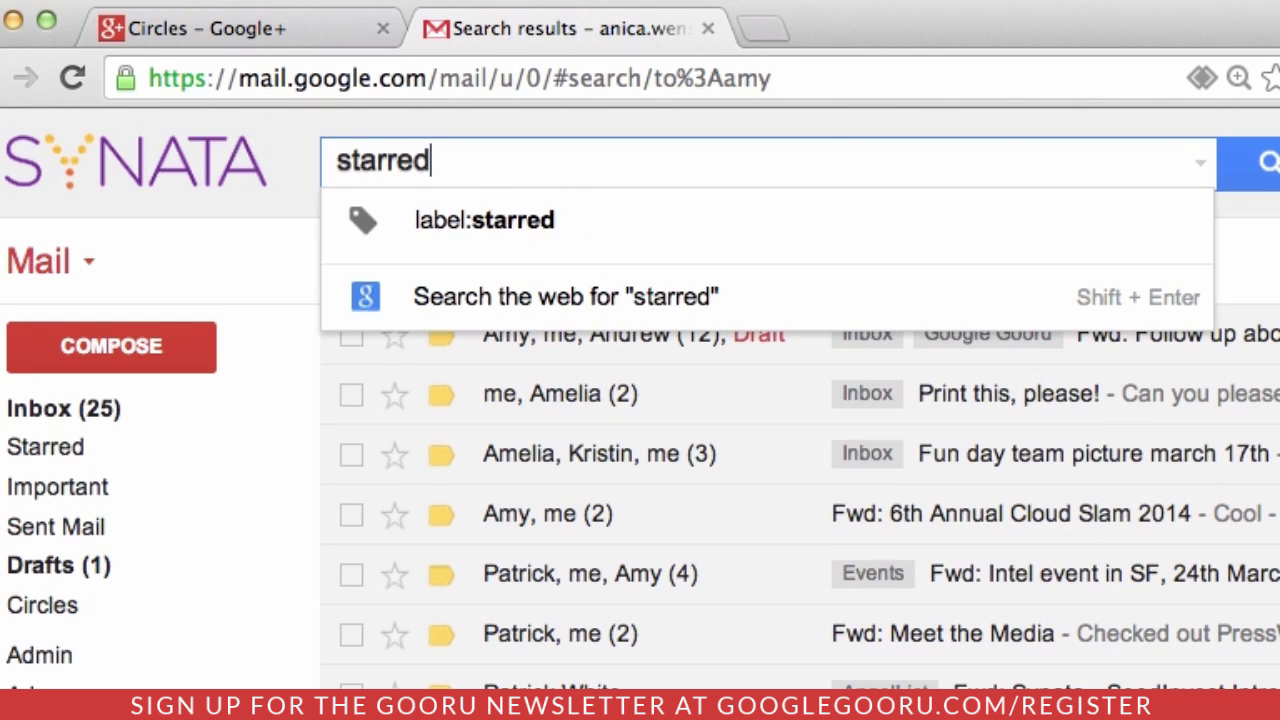
{"action": "key", "text": "BackSpace"}
{"action": "key", "text": "BackSpace"}
{"action": "key", "text": "BackSpace"}
{"action": "key", "text": "BackSpace"}
{"action": "key", "text": "BackSpace"}
{"action": "key", "text": "BackSpace"}
{"action": "key", "text": "BackSpace"}
{"action": "type", "text": "is:st"}
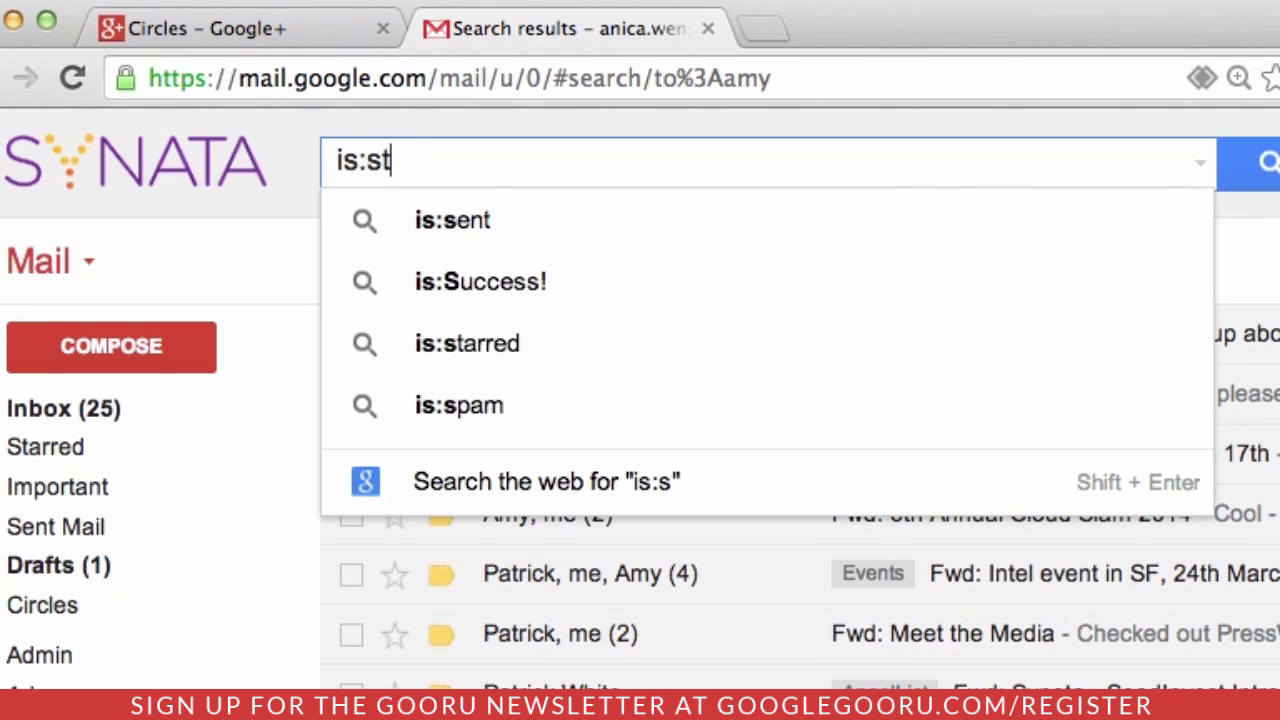
{"action": "type", "text": "arred"}
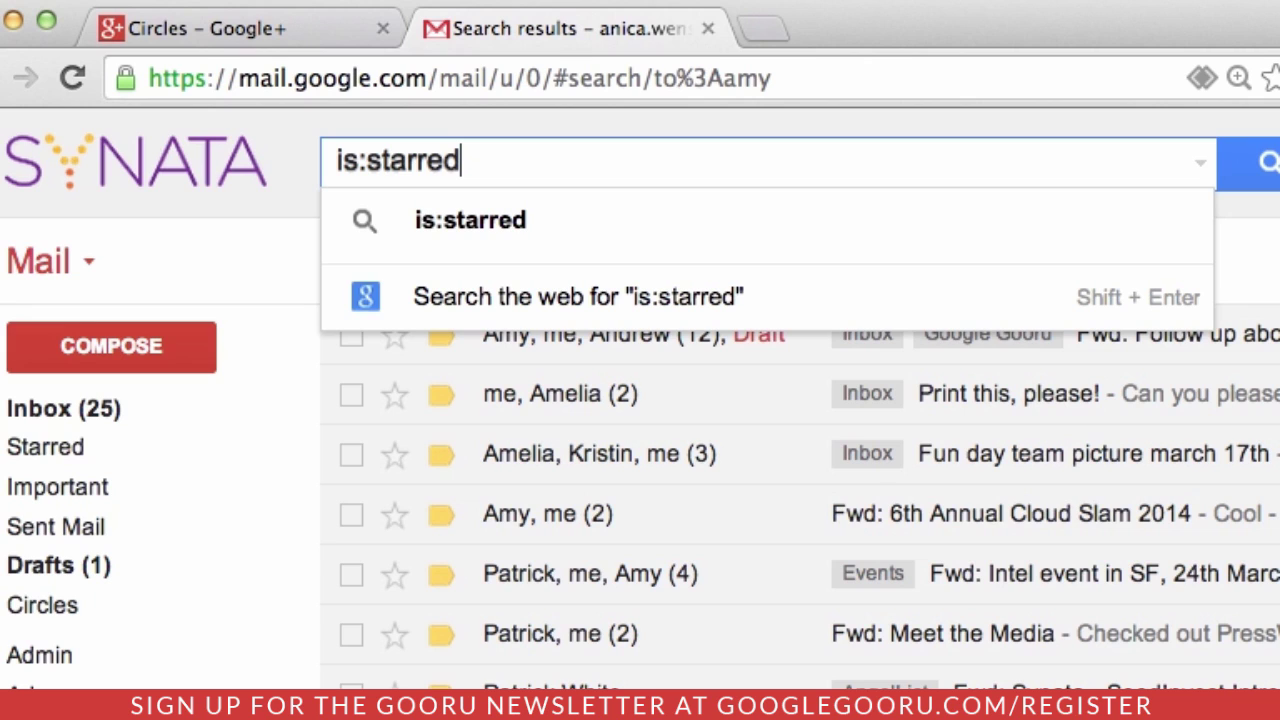
{"action": "type", "text": " ("}
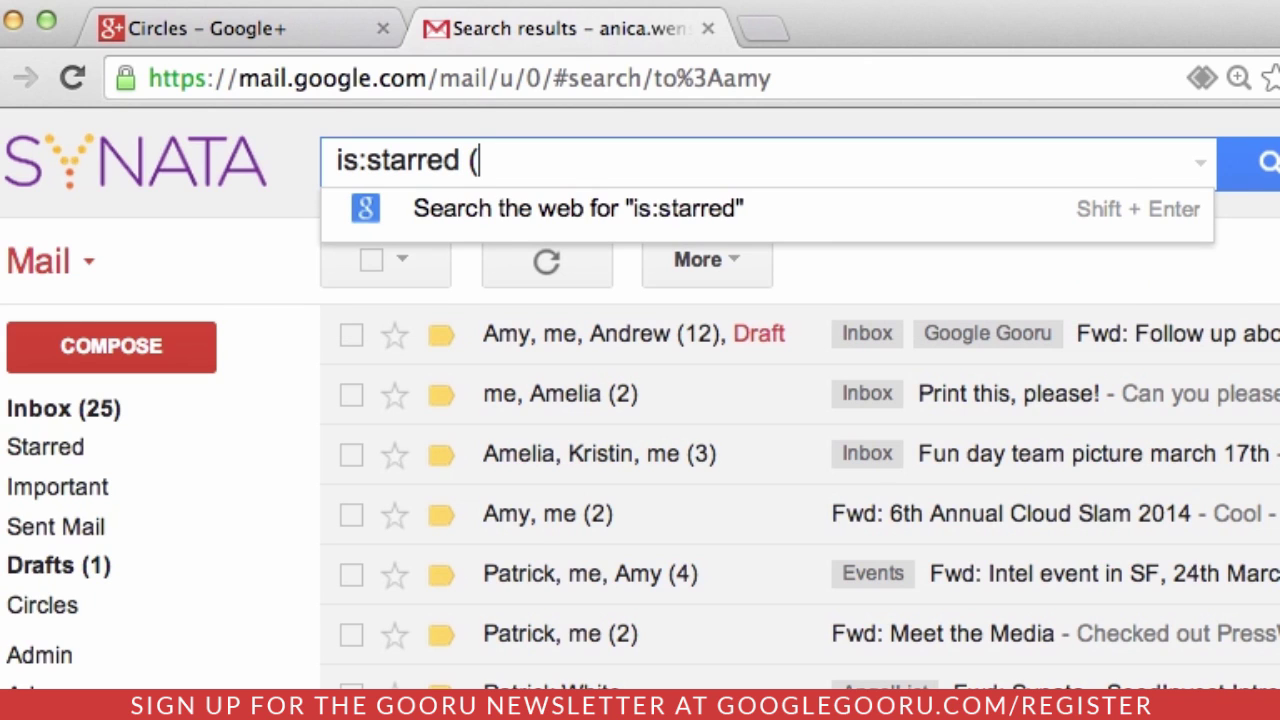
{"action": "type", "text": "video "}
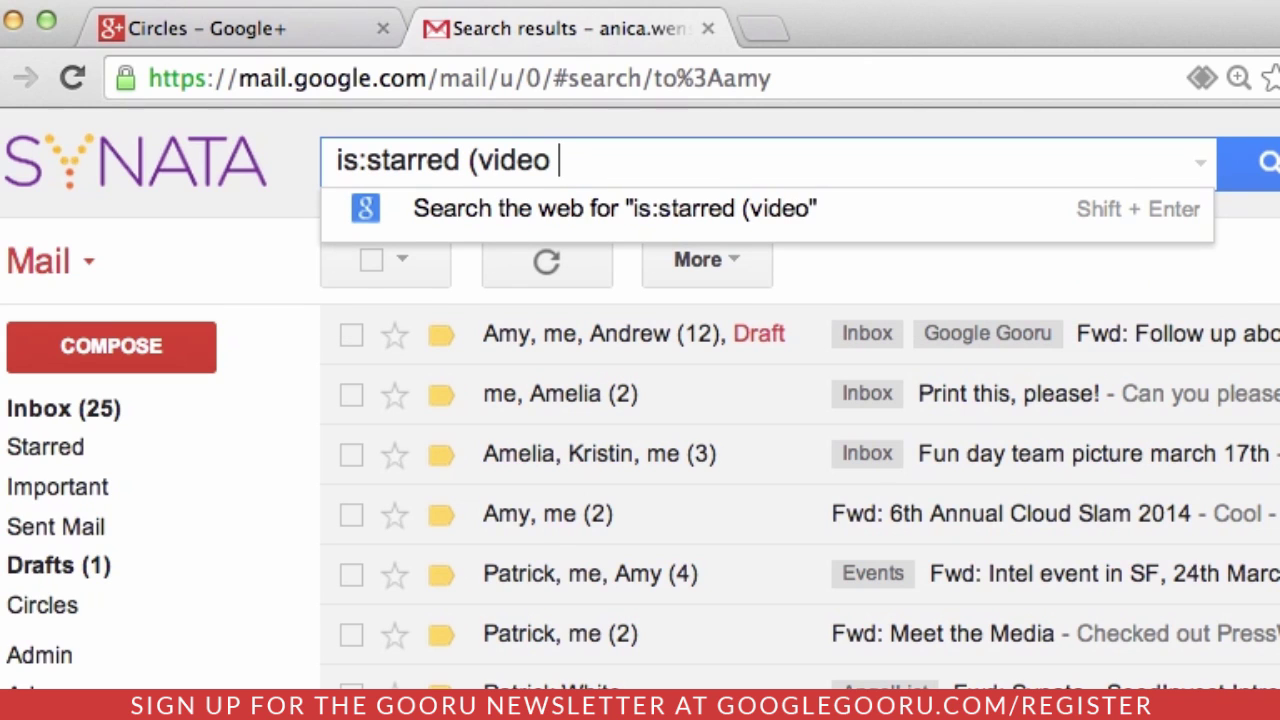
{"action": "type", "text": "OR website)"}
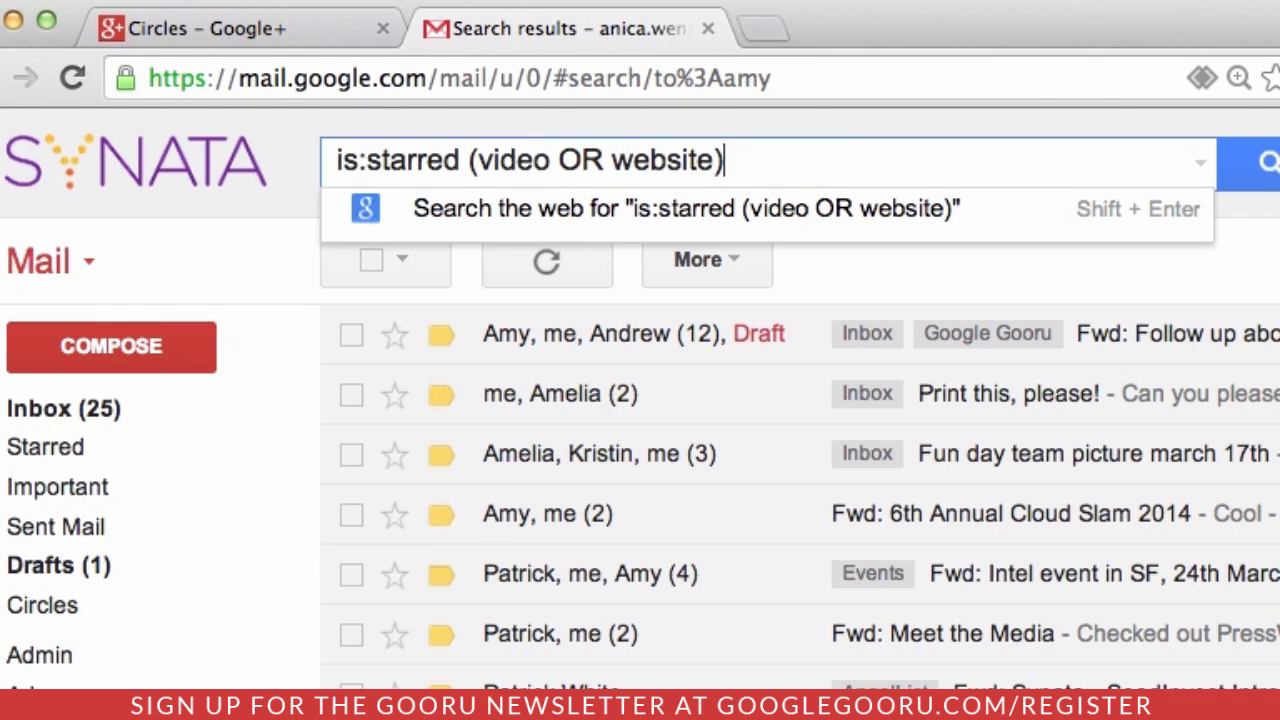
{"action": "key", "text": "Return"}
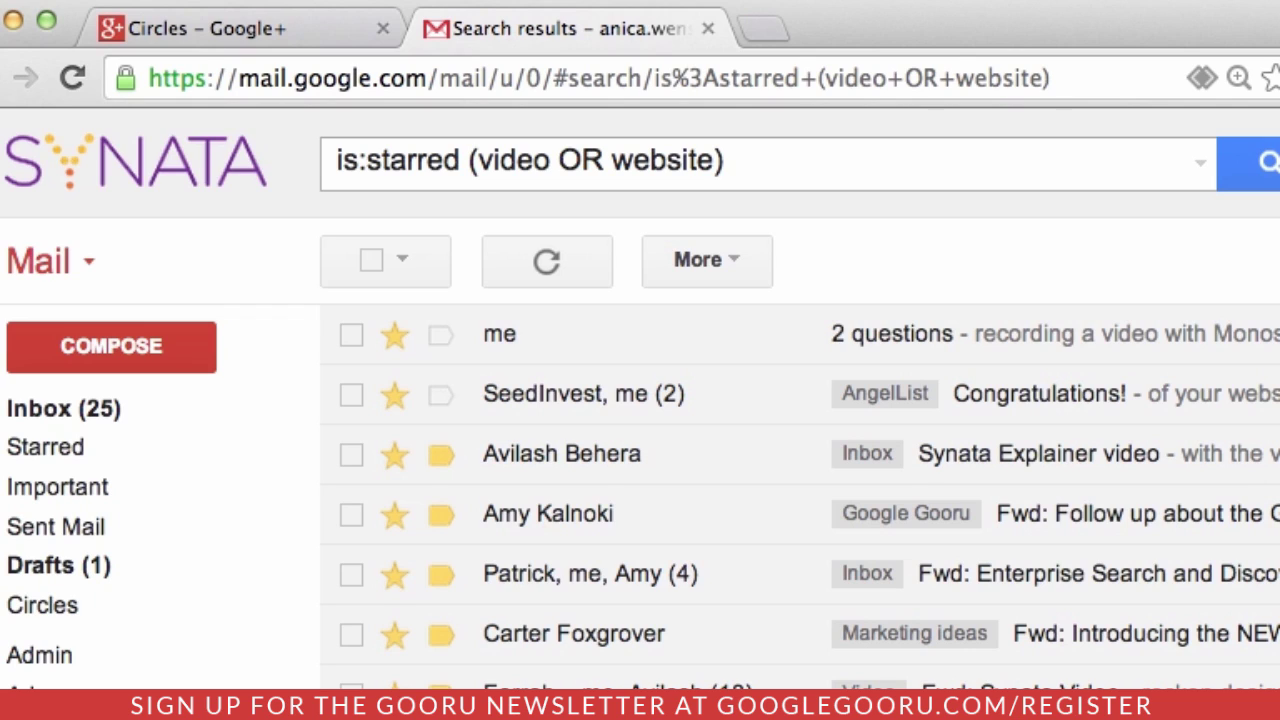
- Select the whole starred query, type AND over it, then erase it to empty the box
{"action": "left_click", "coordinate": [789, 169]}
{"action": "key", "text": "super+a"}
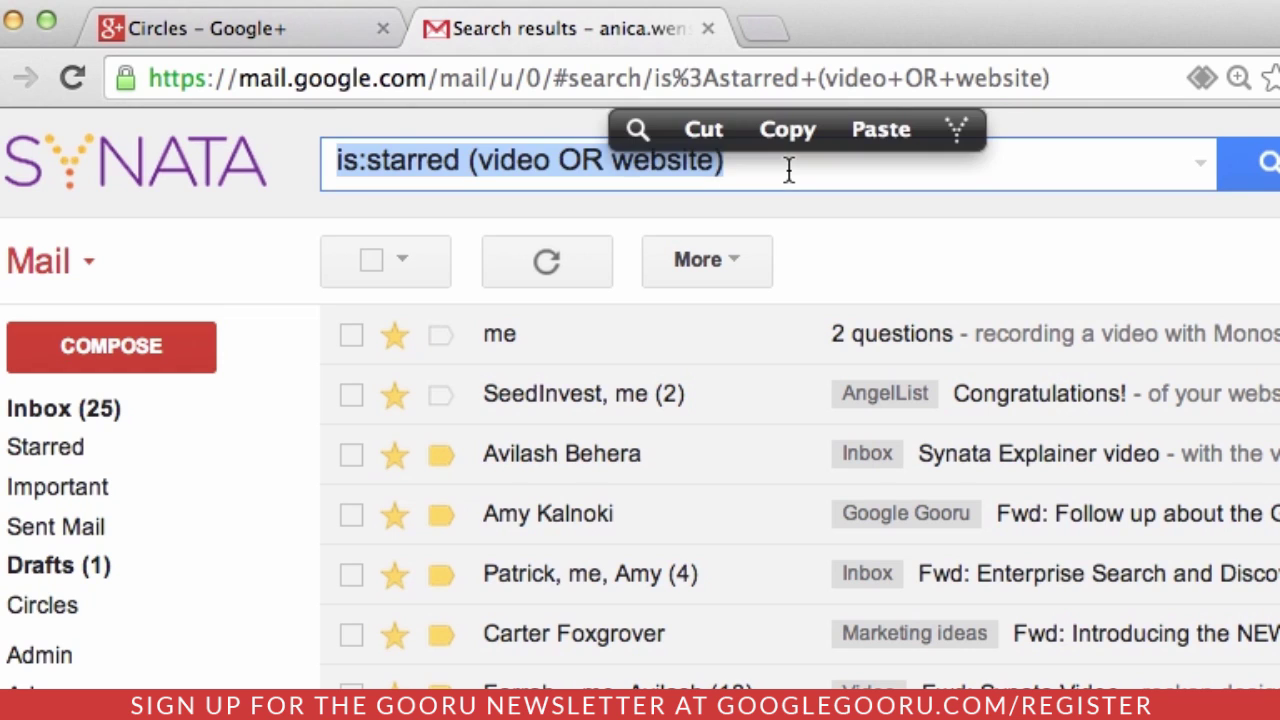
{"action": "type", "text": "AND"}
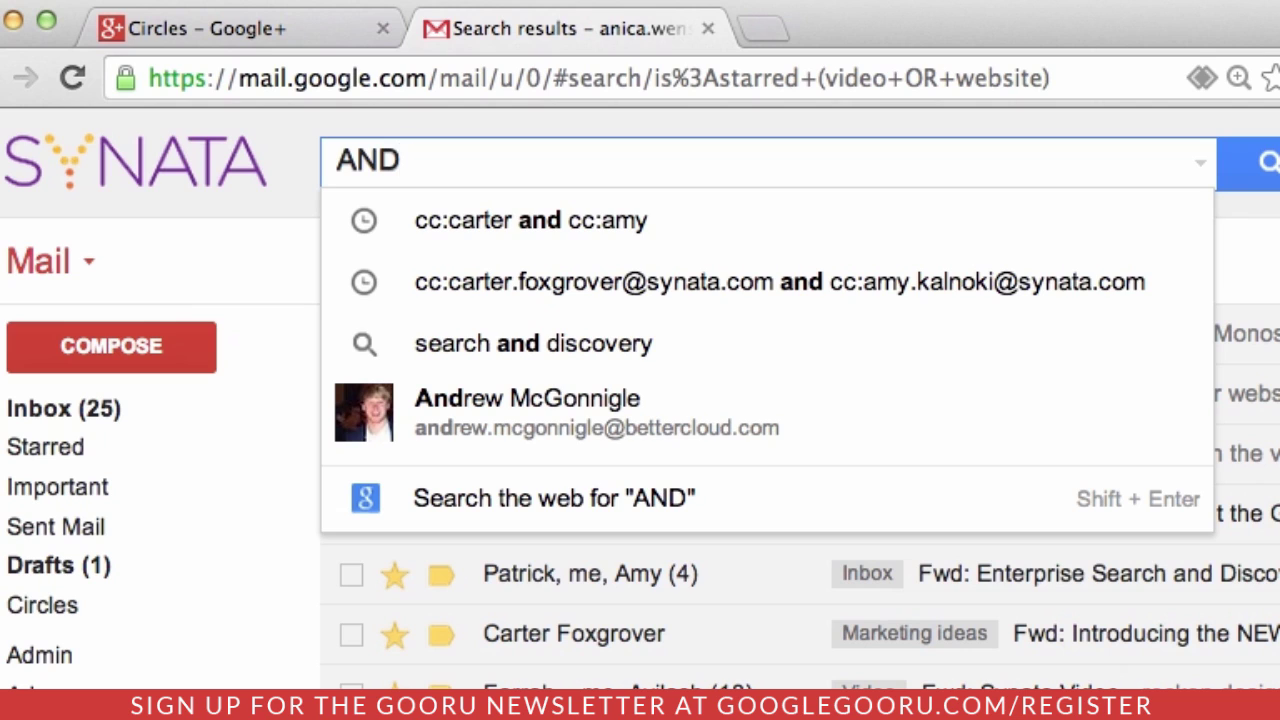
{"action": "key", "text": "BackSpace"}
{"action": "key", "text": "BackSpace"}
{"action": "key", "text": "BackSpace"}
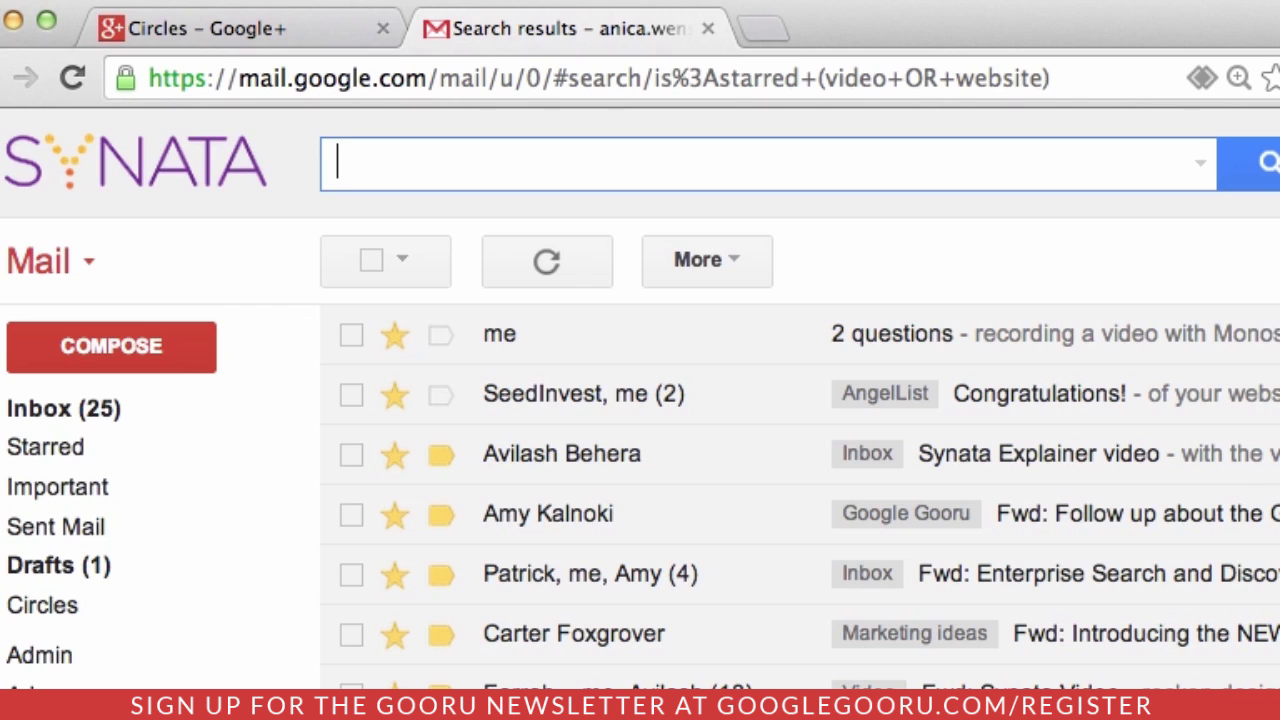
- Search is:important is:unread to list unread important messages
{"action": "type", "text": "is"}
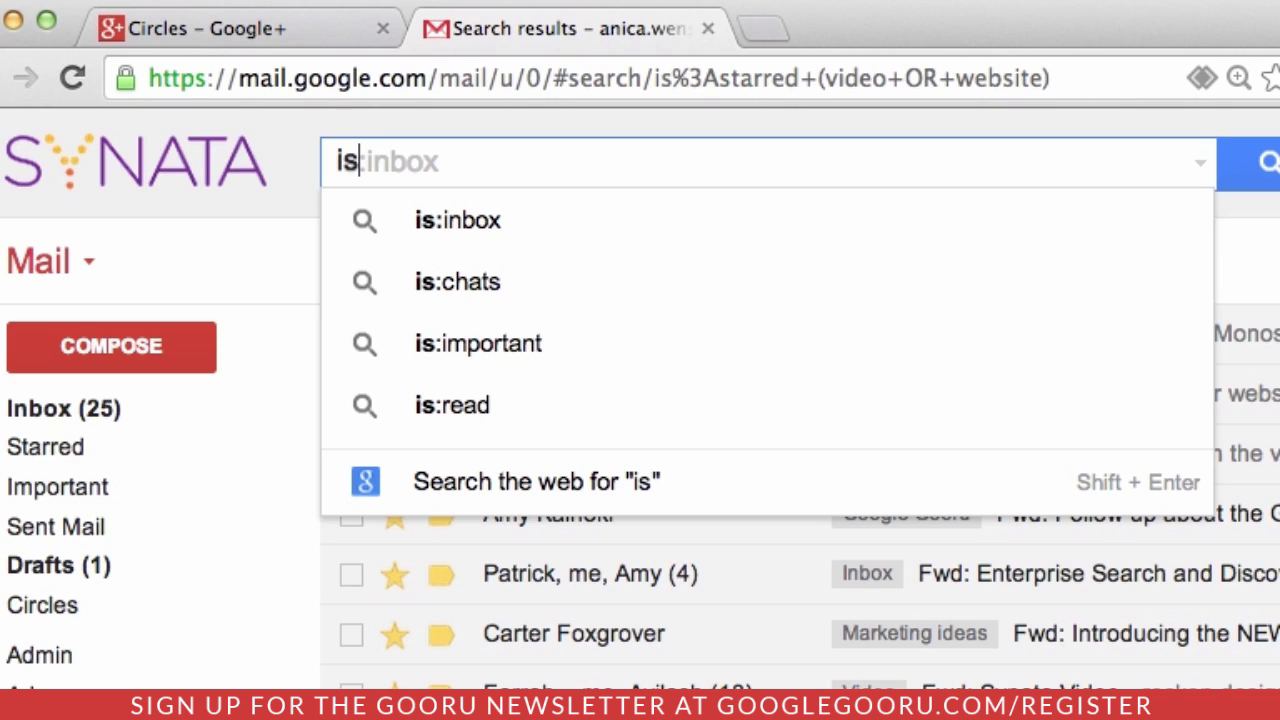
{"action": "key", "text": "BackSpace"}
{"action": "key", "text": "BackSpace"}
{"action": "type", "text": "is:important"}
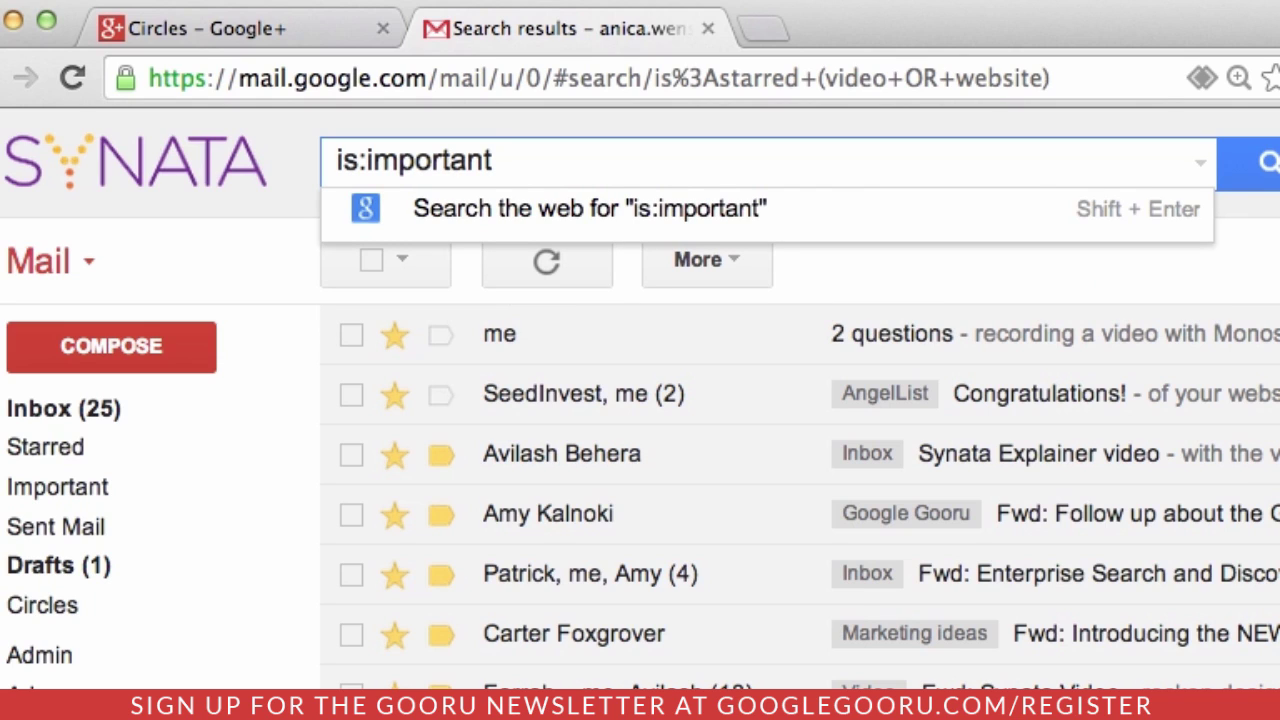
{"action": "type", "text": " is:"}
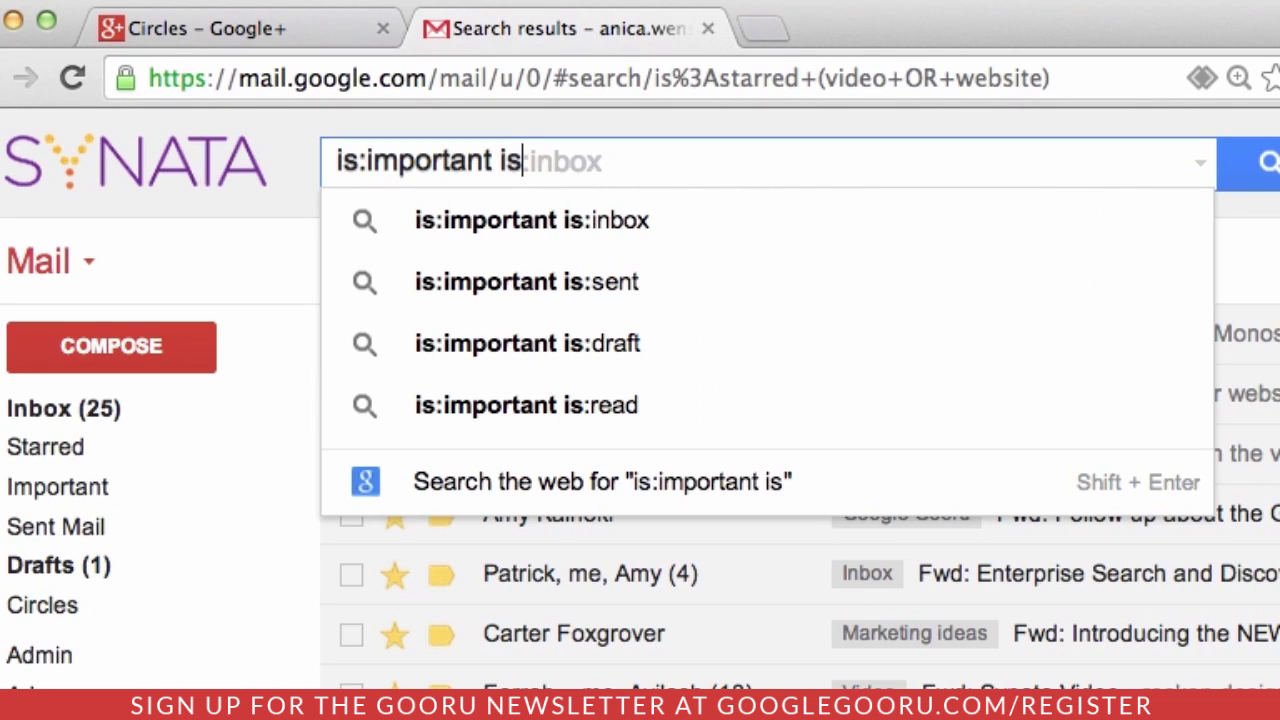
{"action": "type", "text": "unread"}
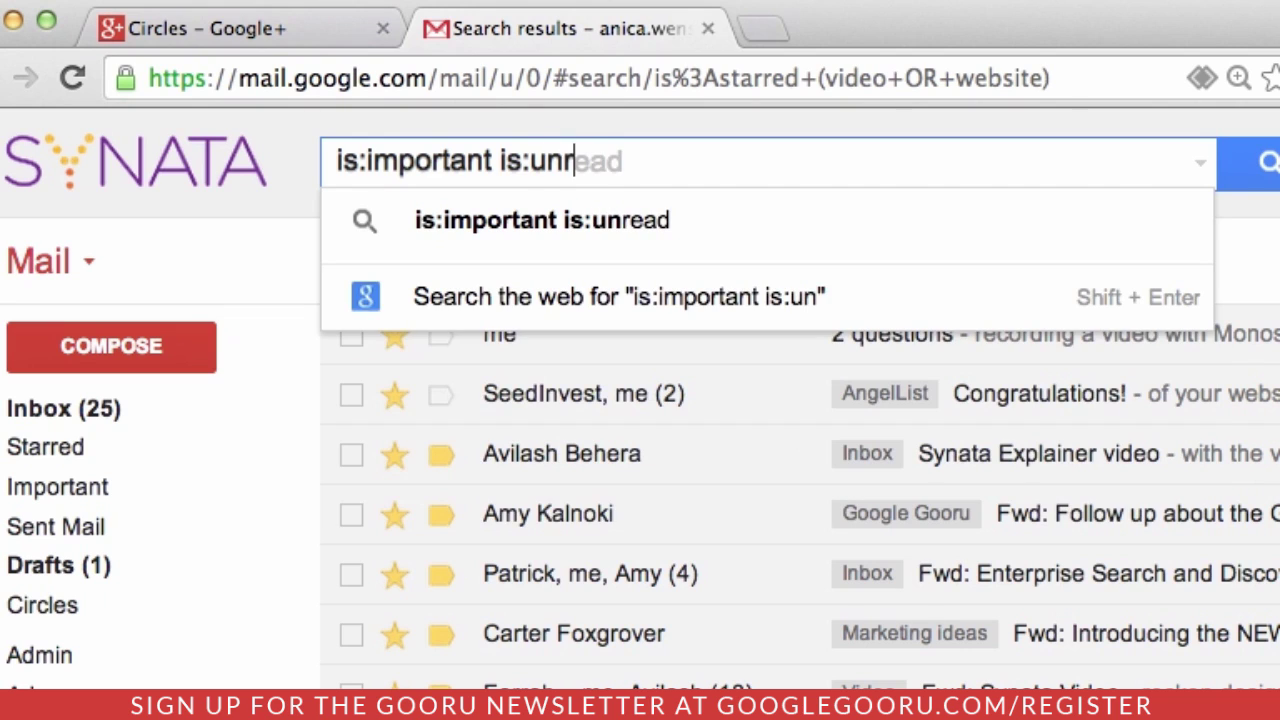
{"action": "key", "text": "Return"}
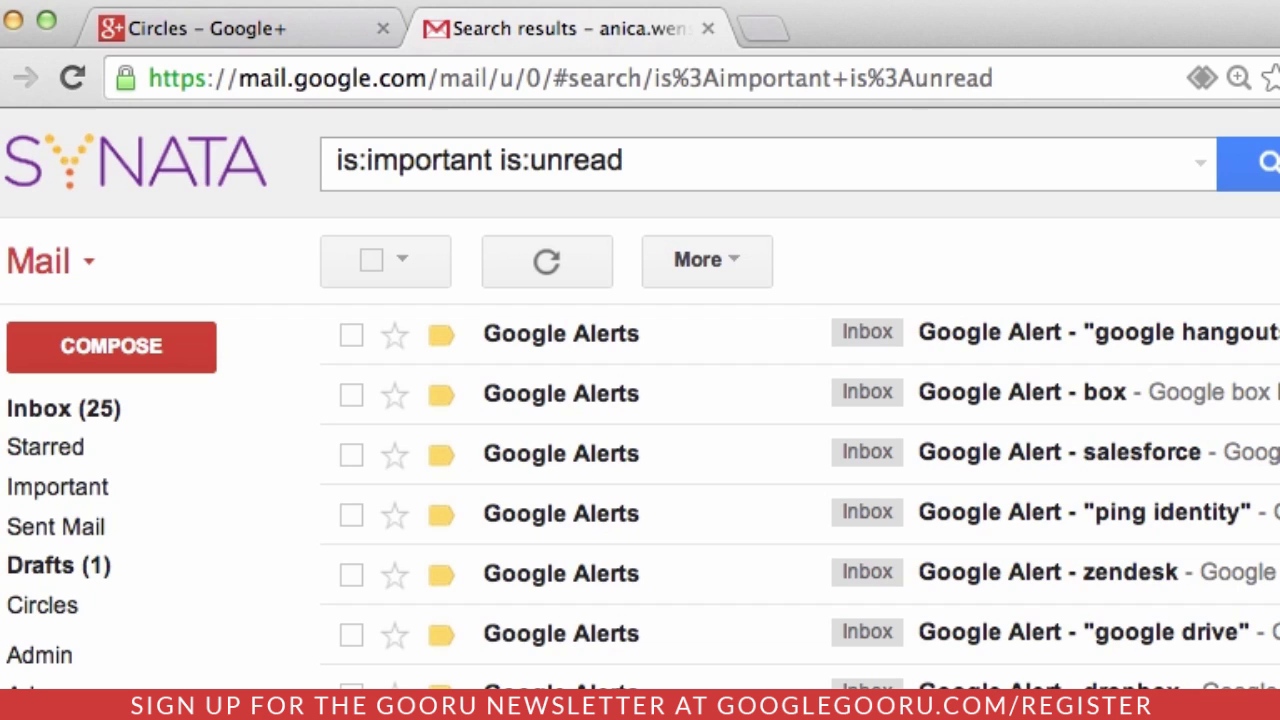
- Replace the query with an empty pair of quotation marks and switch to the Google+ Circles tab
{"action": "triple_click", "coordinate": [724, 171]}
{"action": "type", "text": "\" \""}
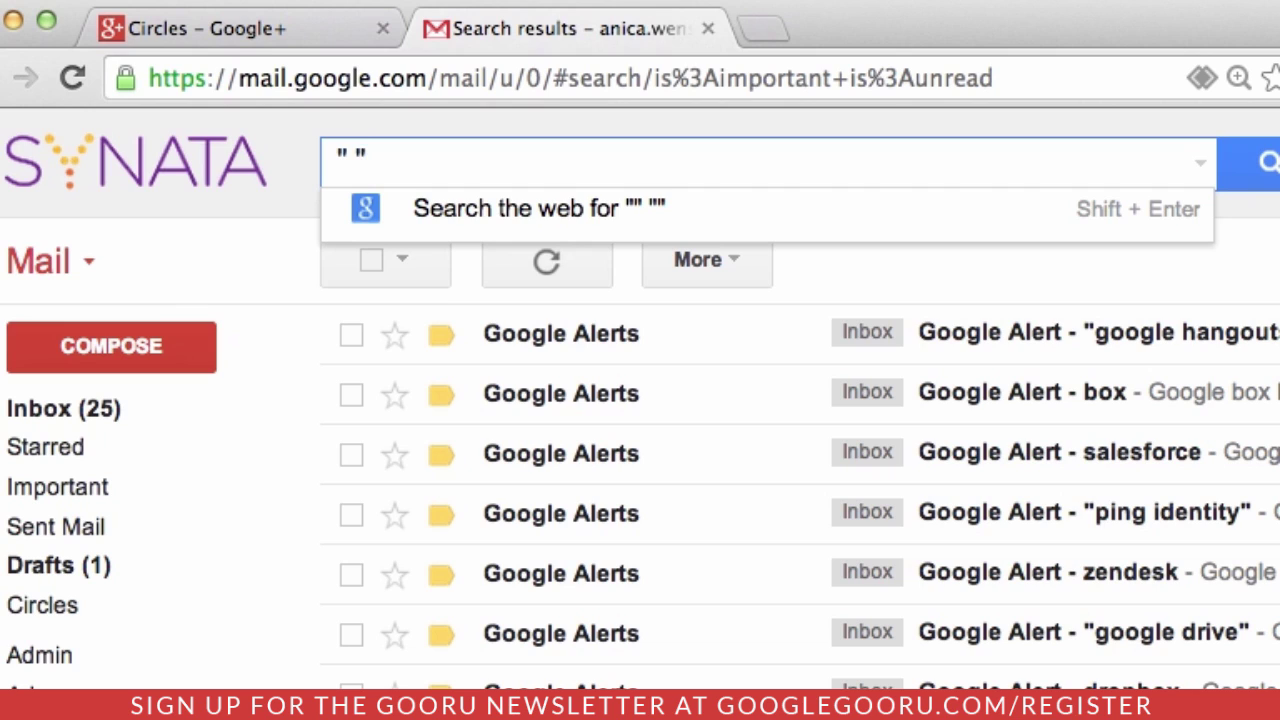
{"action": "left_click", "coordinate": [277, 27]}
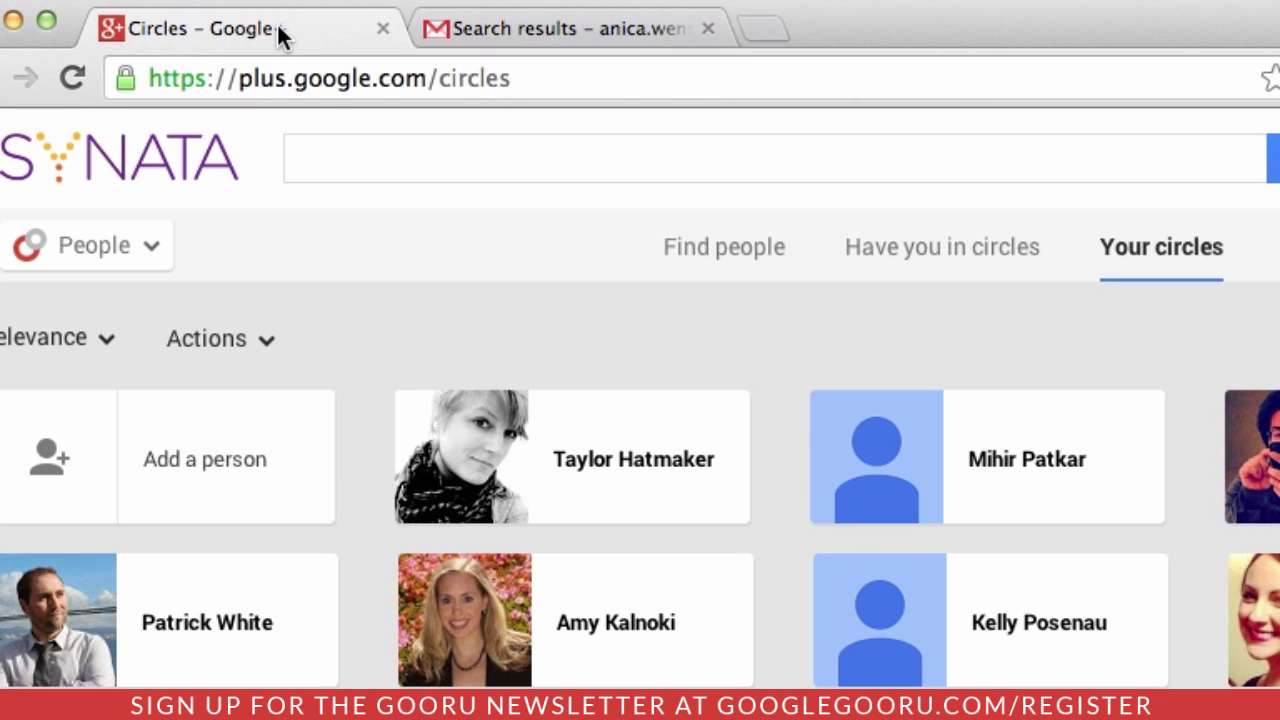
- Switch back to the Gmail tab holding the empty quotation-mark query
{"action": "left_click", "coordinate": [558, 30]}
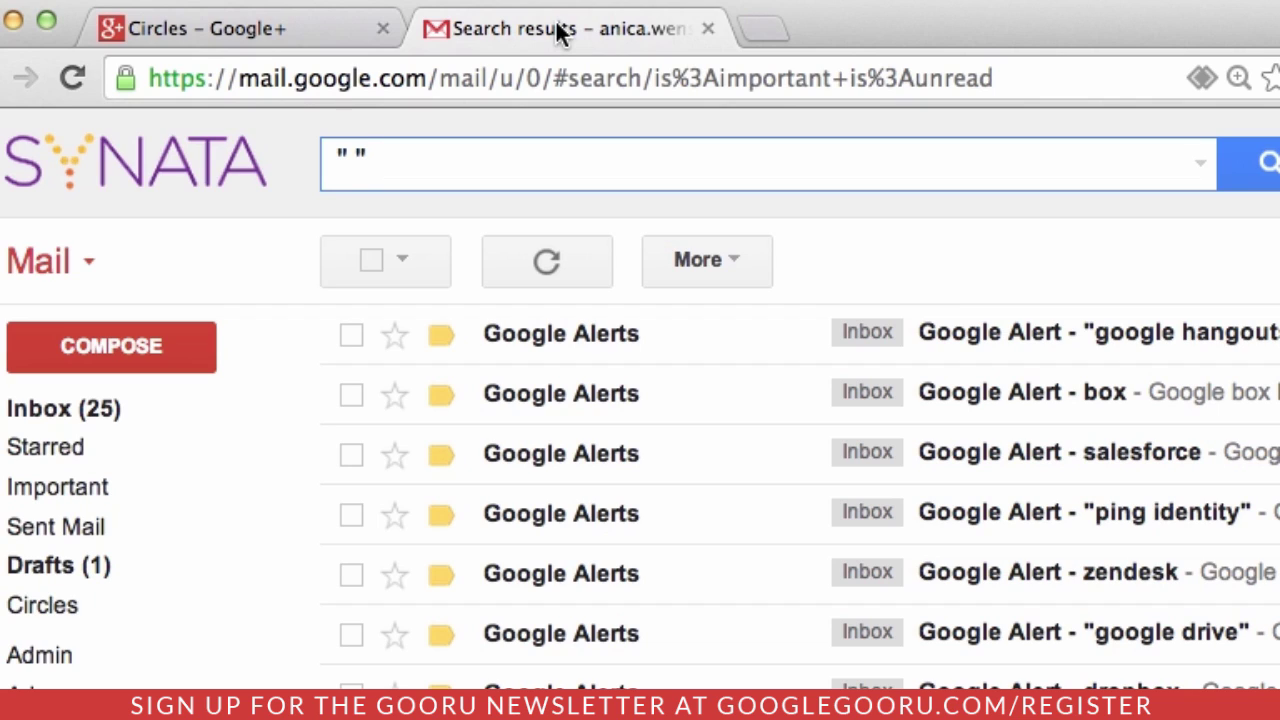
- Search circle:Synata "access to our beta", finding two matching Synata-circle conversations
{"action": "triple_click", "coordinate": [530, 167]}
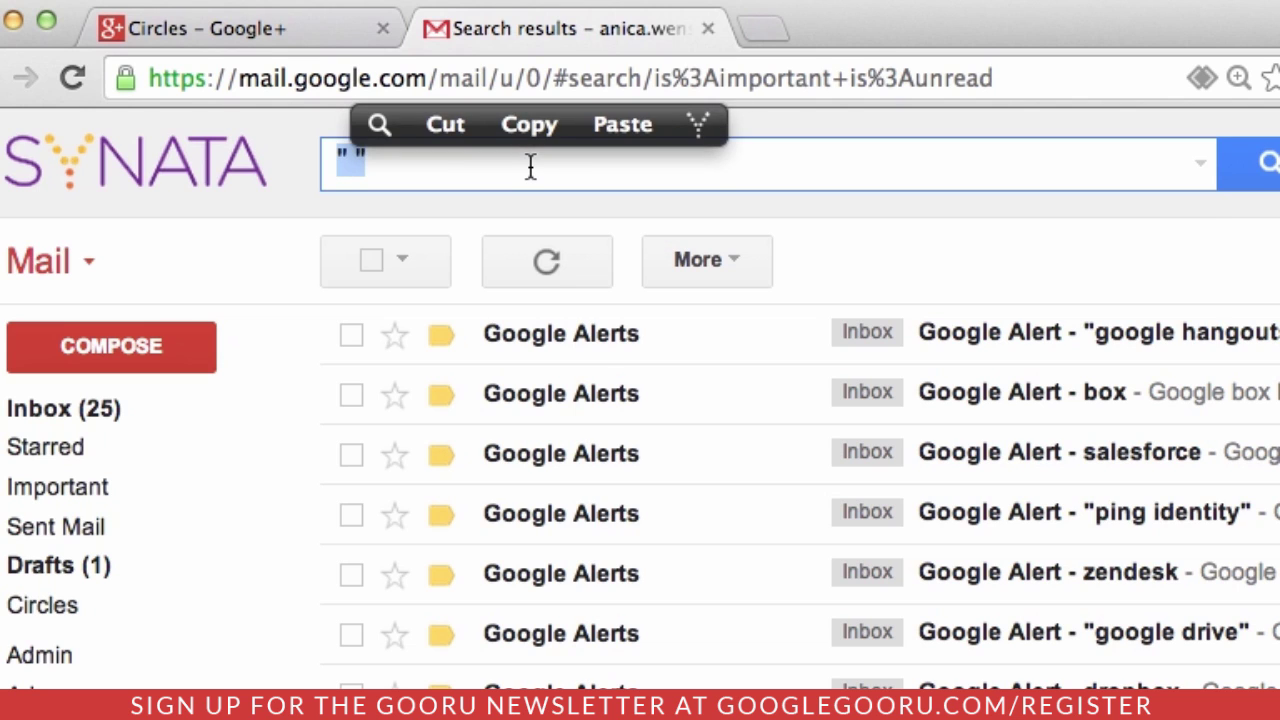
{"action": "type", "text": "circle:"}
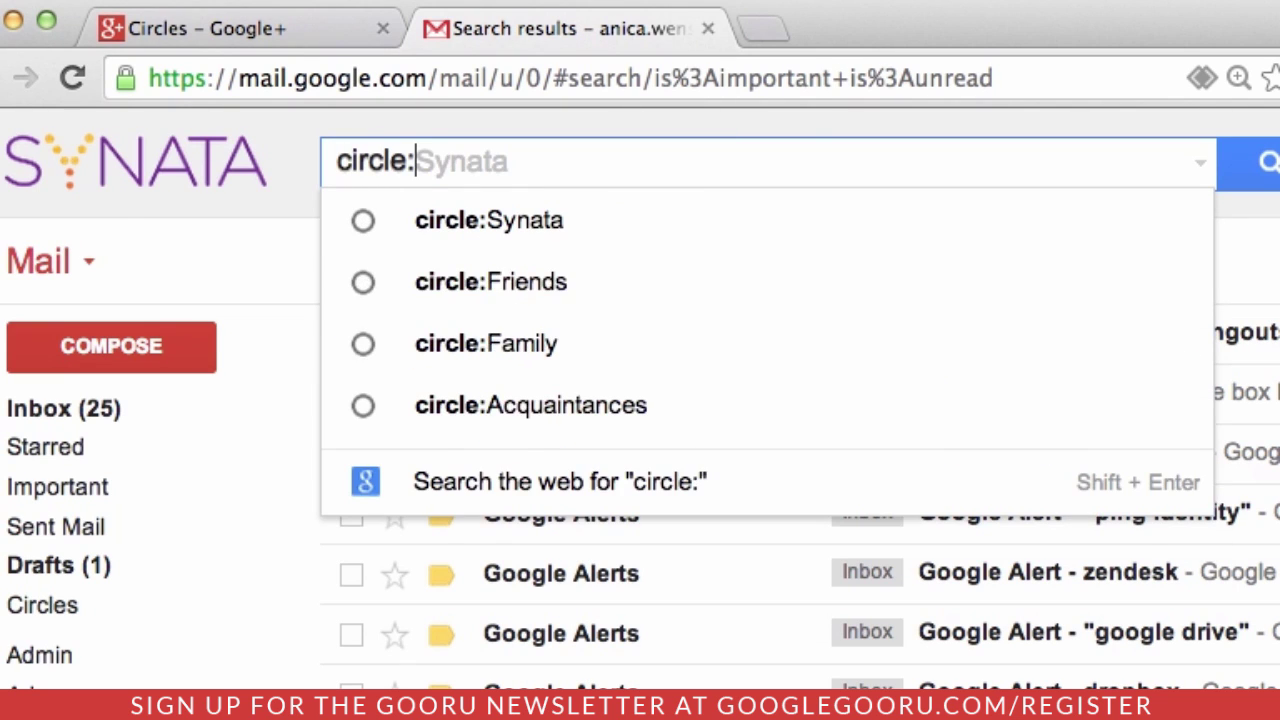
{"action": "type", "text": "Synata"}
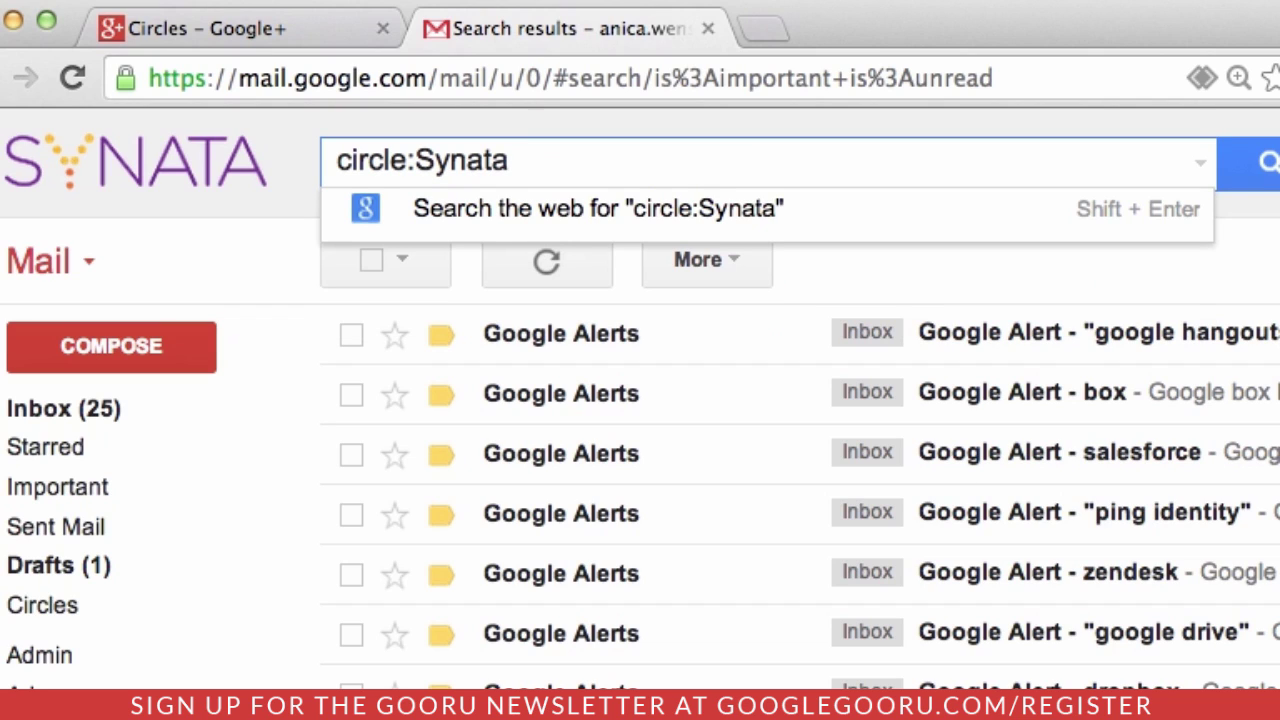
{"action": "type", "text": " \"access to be"}
{"action": "key", "text": "BackSpace"}
{"action": "key", "text": "BackSpace"}
{"action": "type", "text": "our beta"}
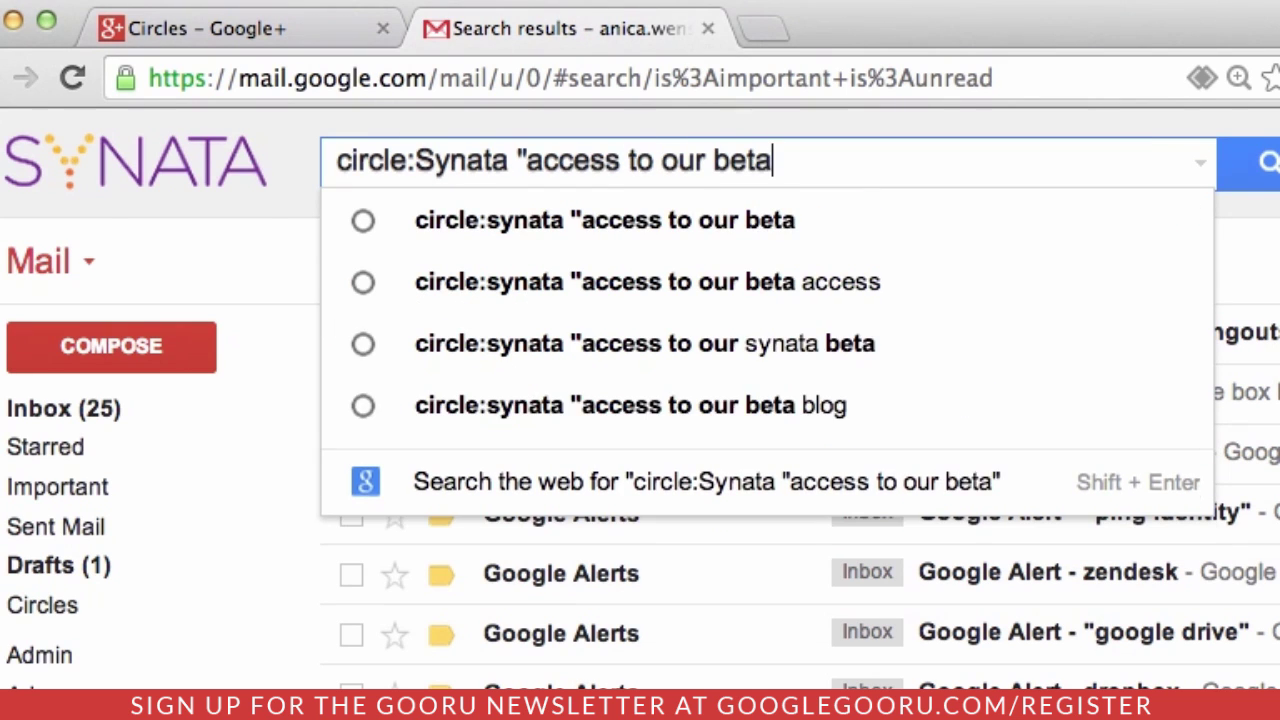
{"action": "type", "text": "\""}
{"action": "key", "text": "Return"}
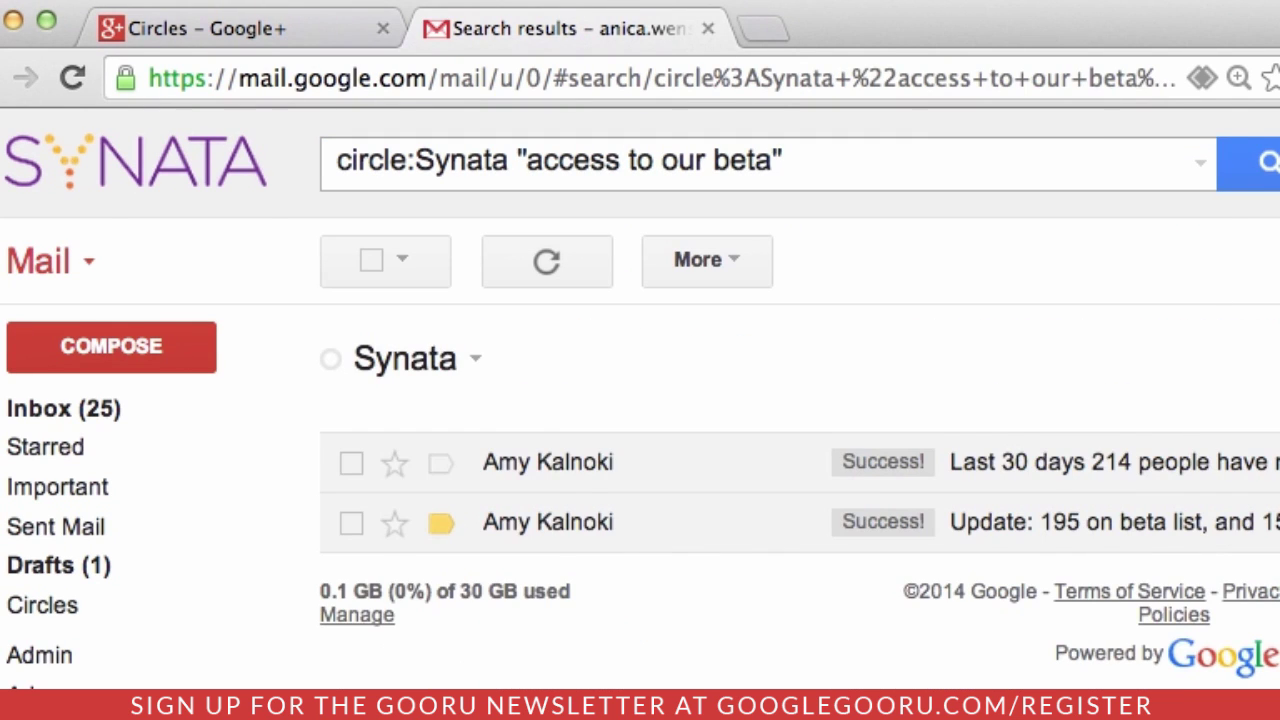